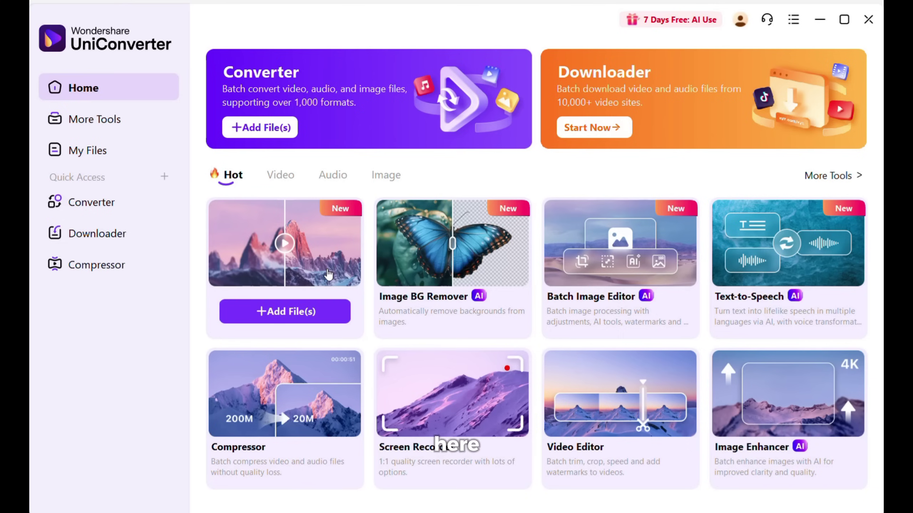
Step: Browse the Video, Audio and Image tool categories, then open the AI Video Enhancer
left_click(283, 180)
left_click(333, 176)
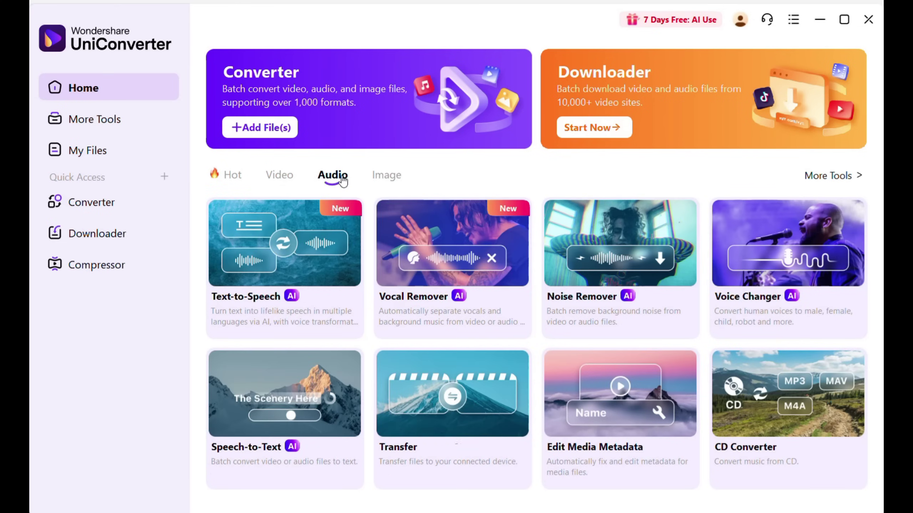
left_click(382, 178)
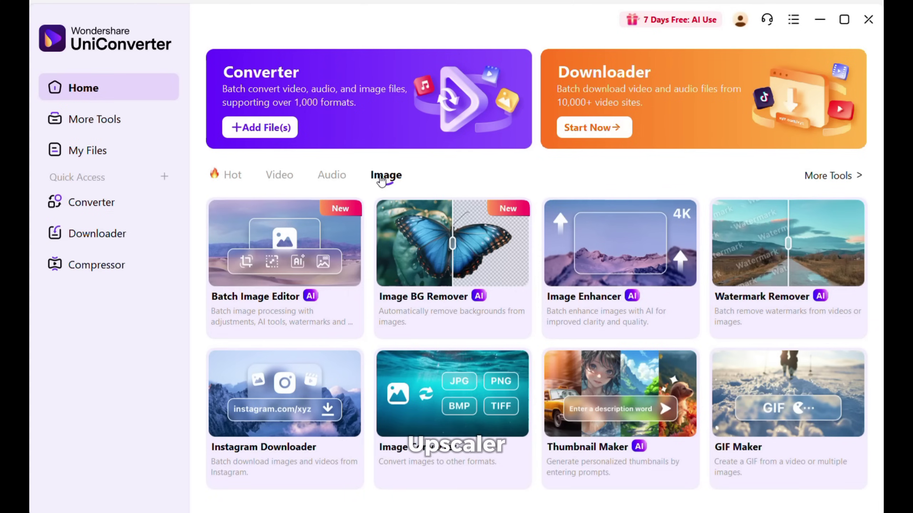
left_click(291, 182)
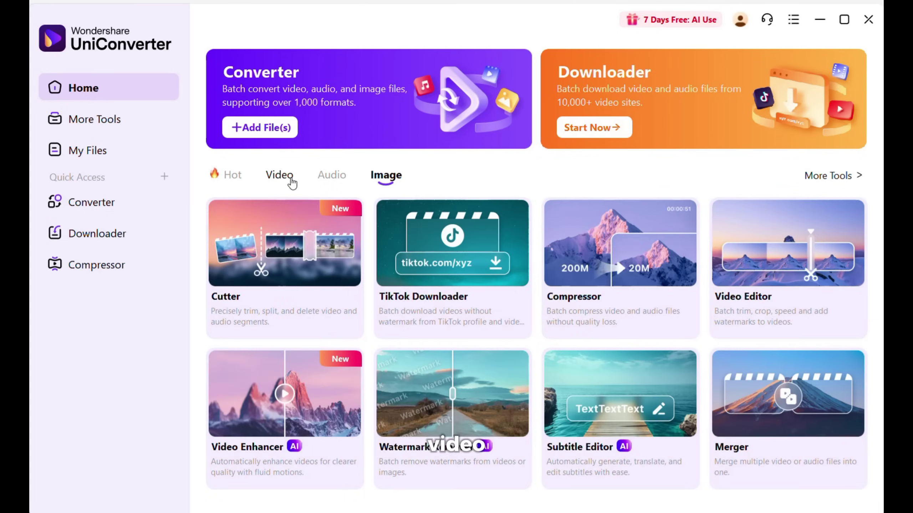
left_click(296, 410)
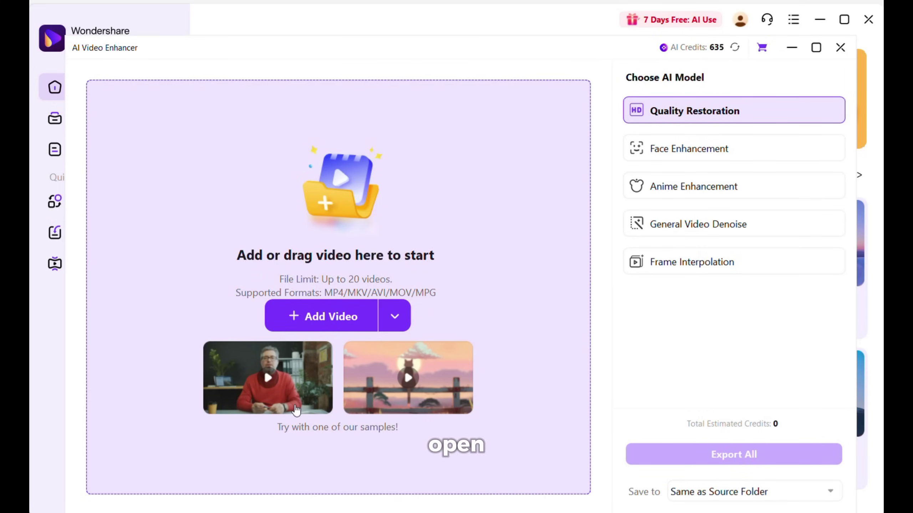
Step: Add the stormy sea-monster MP4 and review each AI model, keeping Quality Restoration
left_click(342, 317)
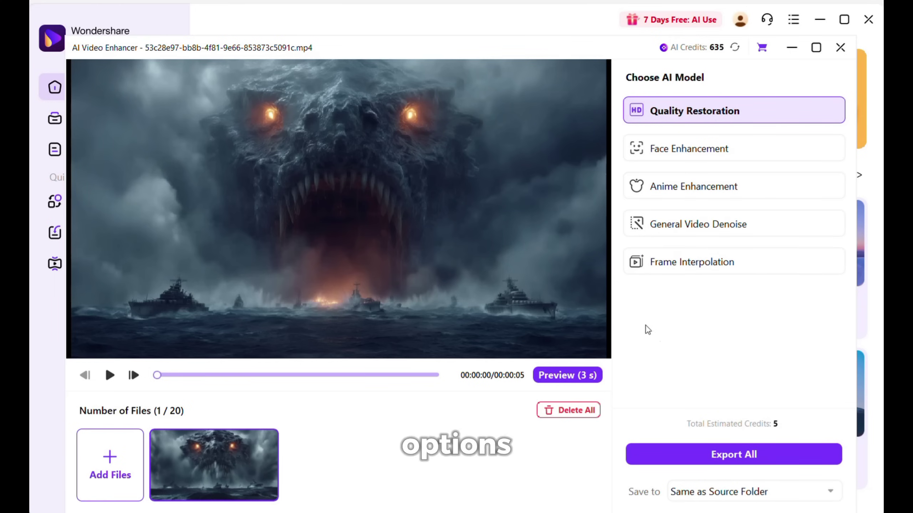
mouse_move(713, 116)
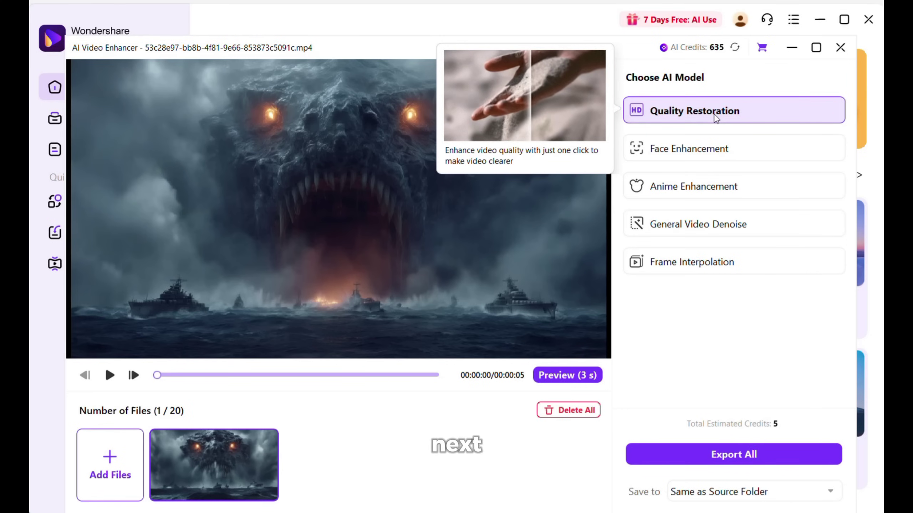
mouse_move(728, 150)
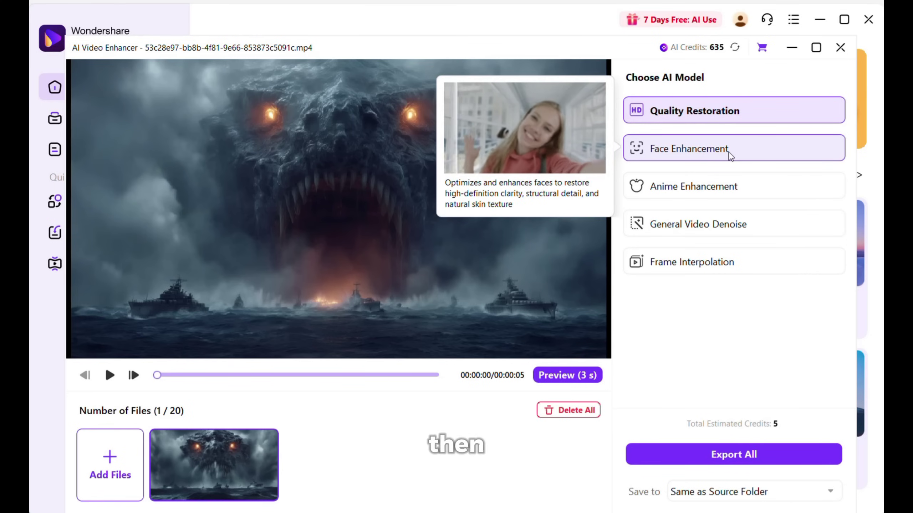
mouse_move(736, 187)
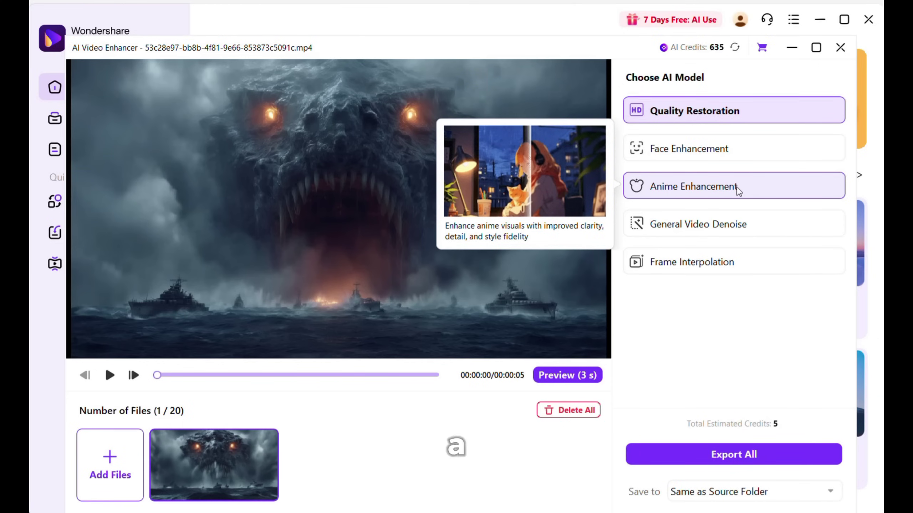
mouse_move(744, 233)
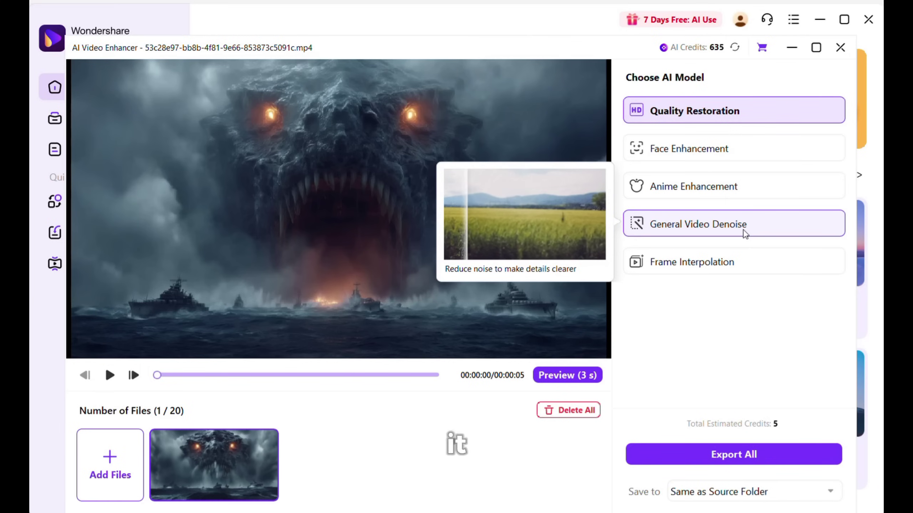
mouse_move(744, 269)
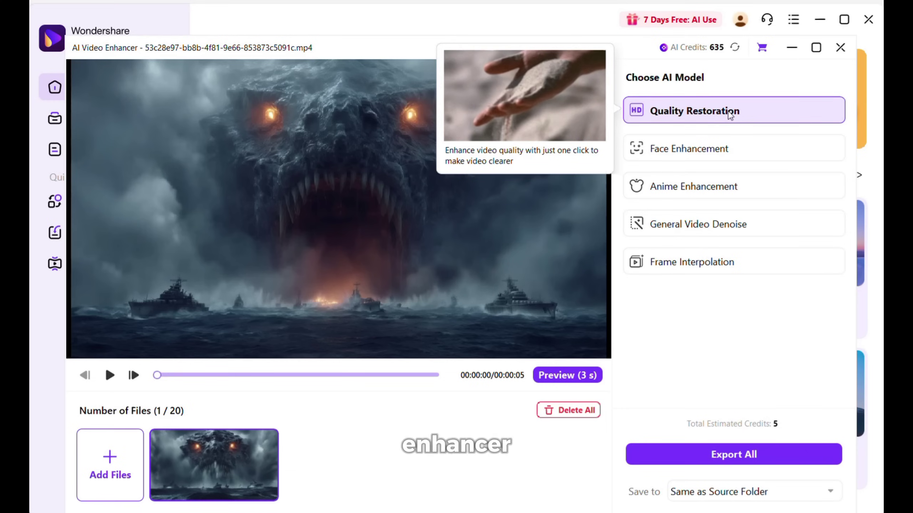
Step: Export the sea-monster clip with Quality Restoration, then delete it from the list after success
left_click(764, 454)
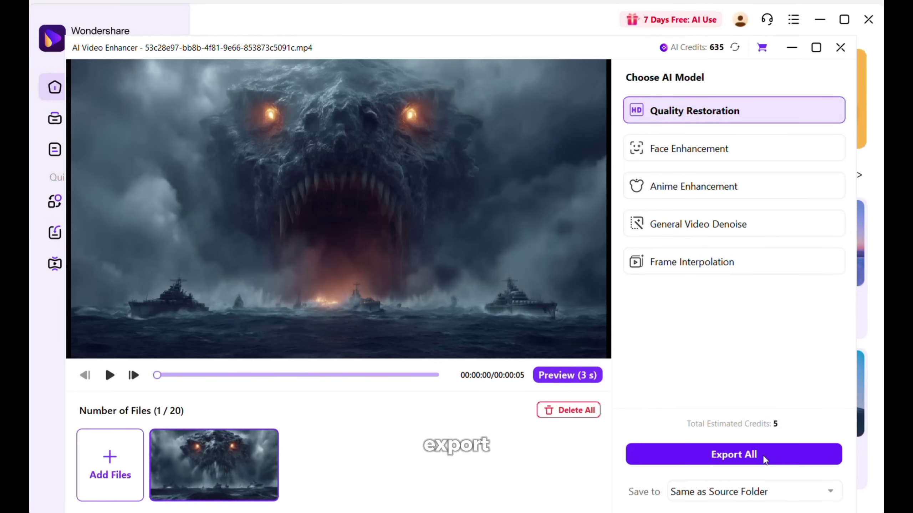
left_click(591, 331)
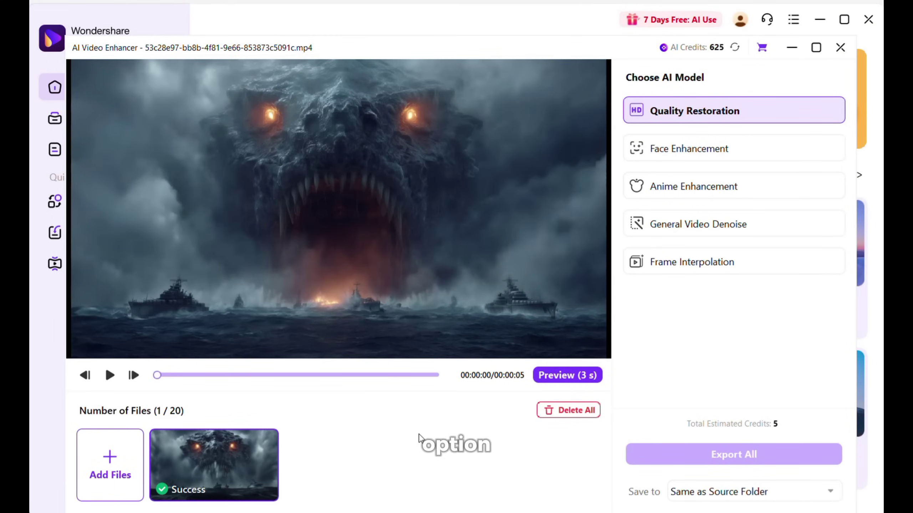
left_click(269, 443)
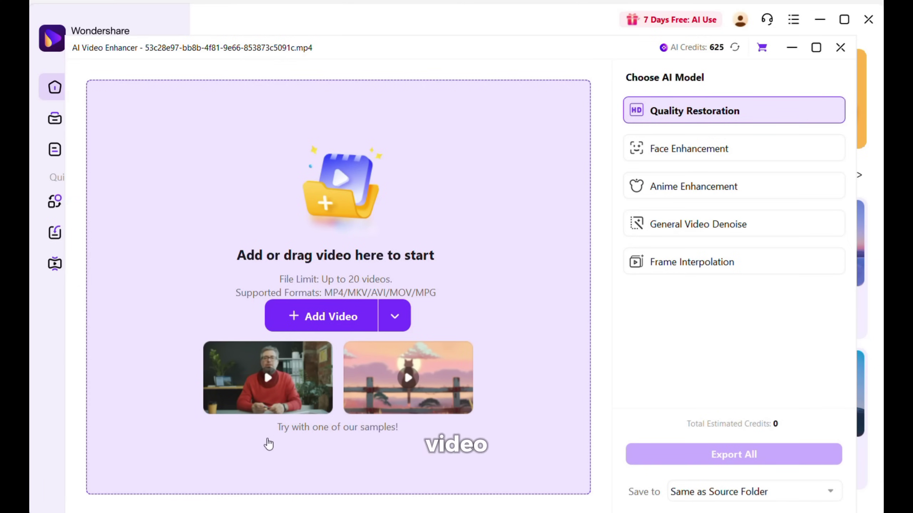
Step: Load the man-in-red sample and set Face Enhancement at 4X (3408 x 1920)
left_click(267, 378)
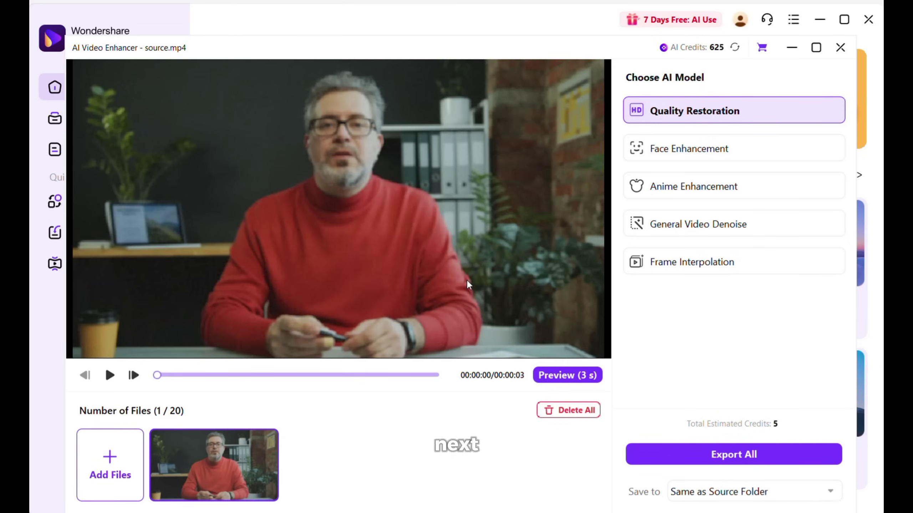
left_click(768, 153)
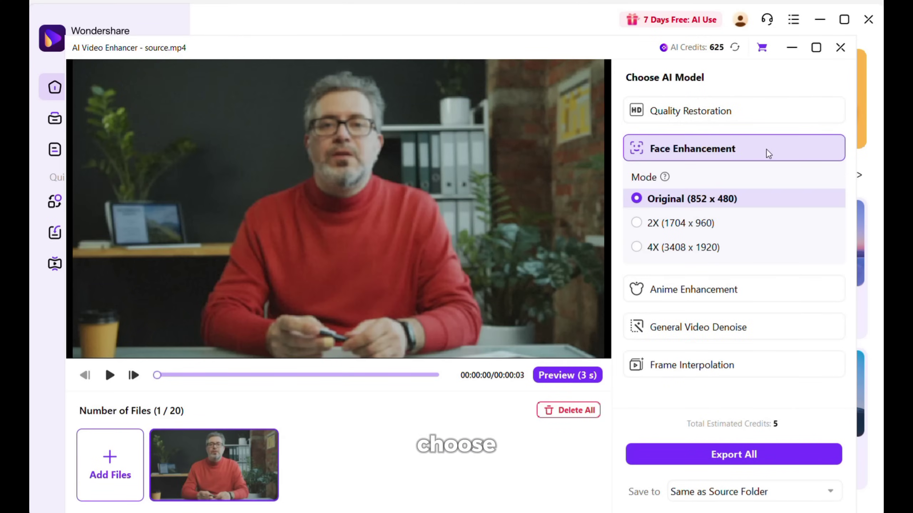
left_click(637, 248)
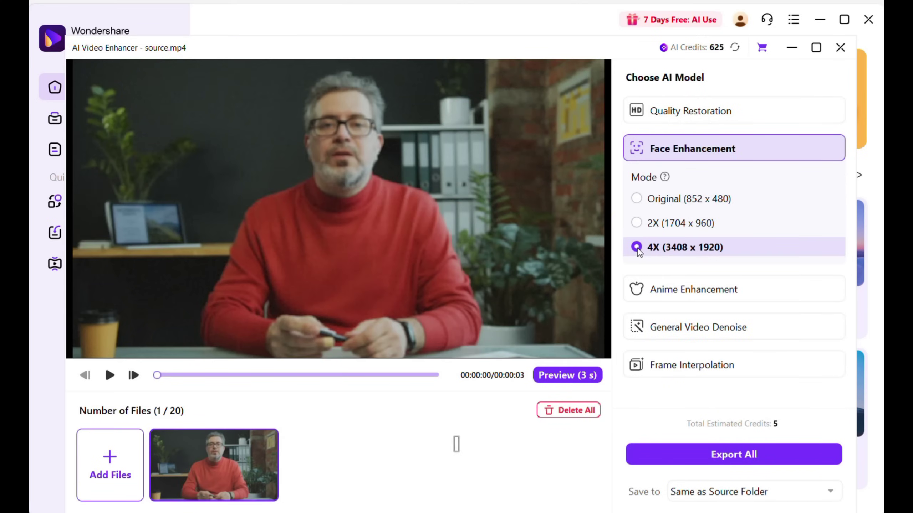
Step: Export the enhanced sample, confirm the task, and remove it from the list
left_click(736, 463)
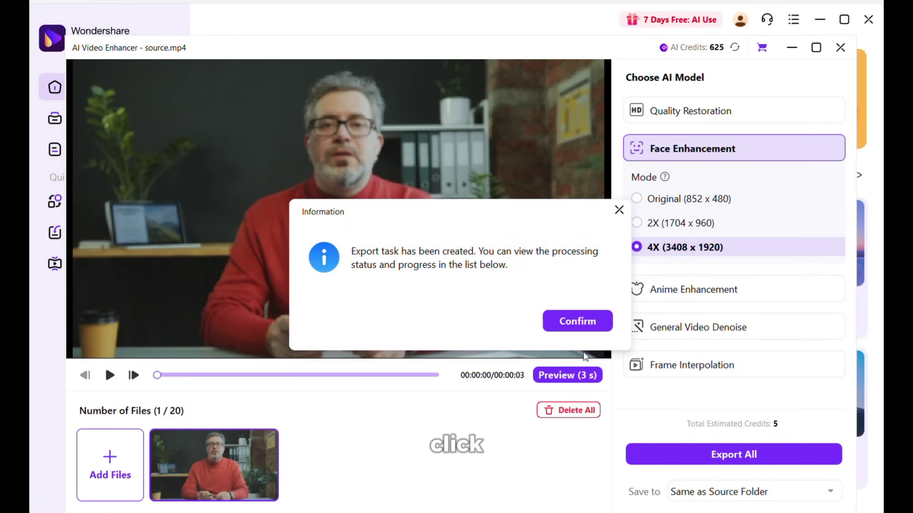
left_click(578, 320)
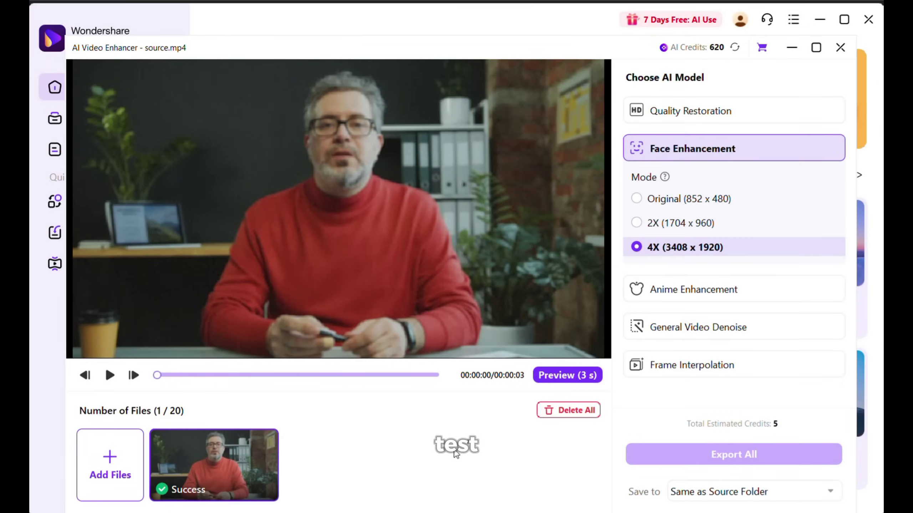
left_click(267, 450)
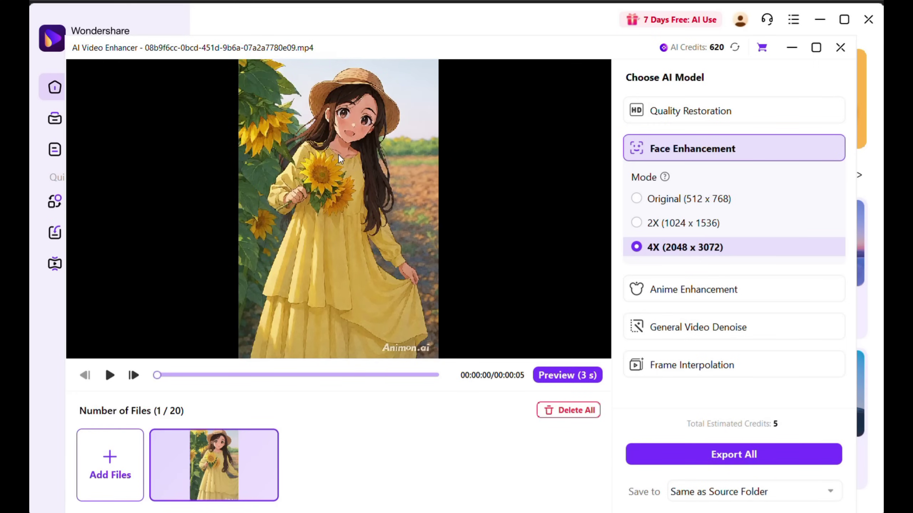
Step: Export the anime clip using Anime Enhancement at 4X (2048 x 3072) and confirm the task
left_click(755, 294)
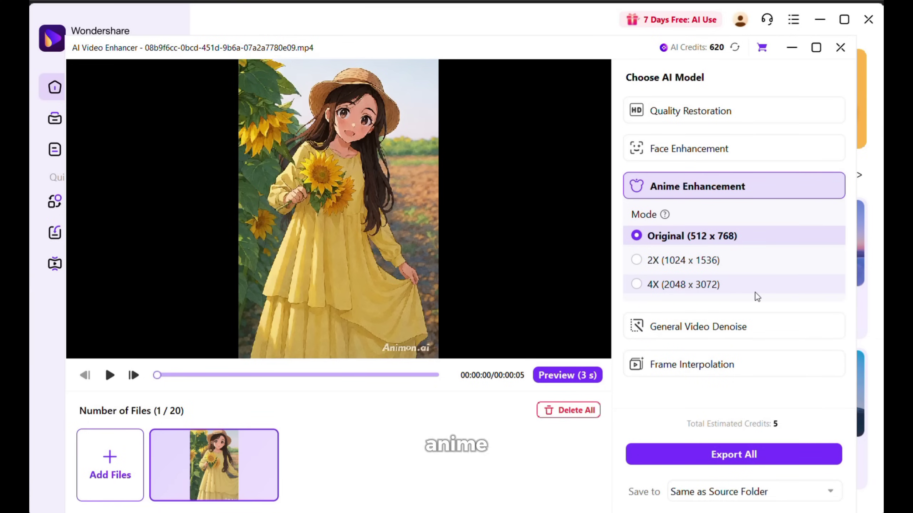
left_click(637, 285)
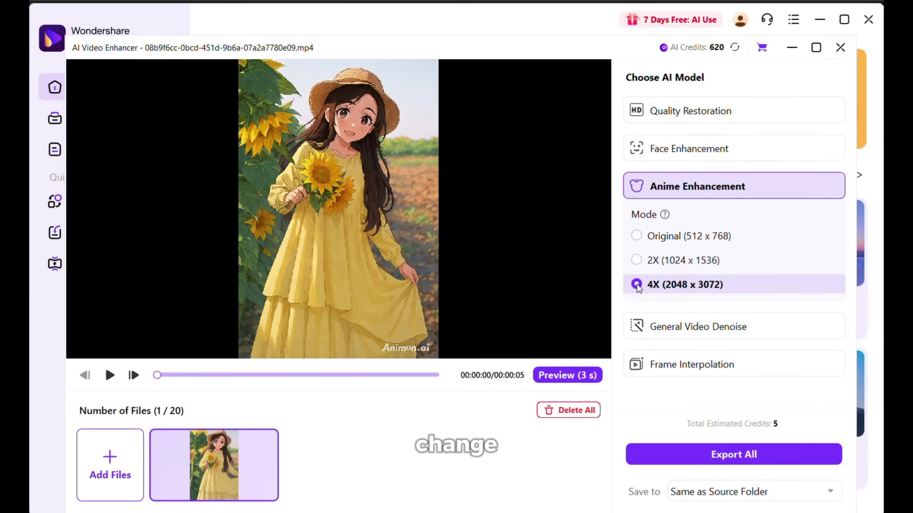
left_click(747, 456)
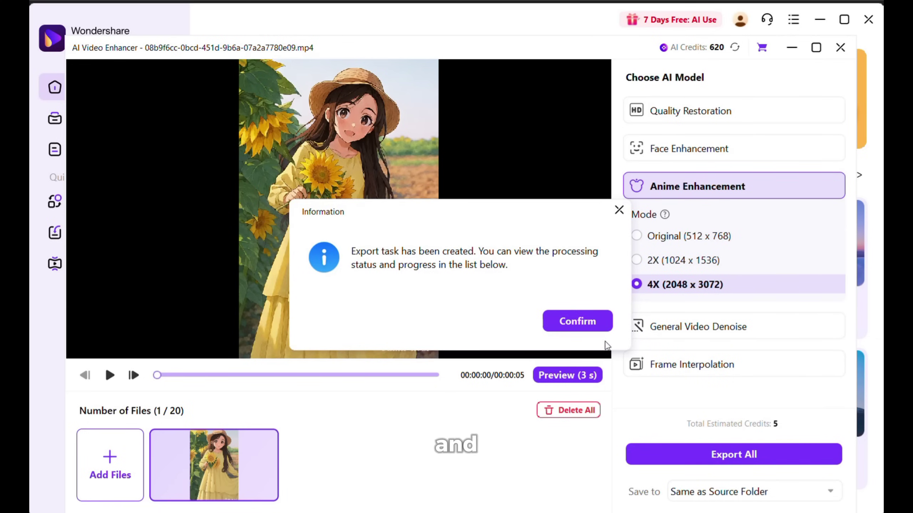
left_click(594, 325)
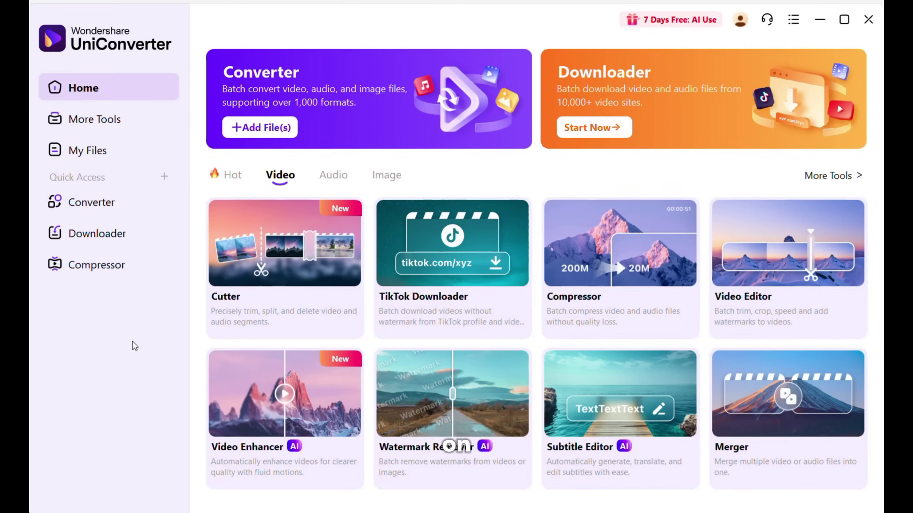
Step: Load the red-corridor video in Converter and convert it to MKV HD 1080P (1920 x 1080)
left_click(120, 204)
left_click(545, 399)
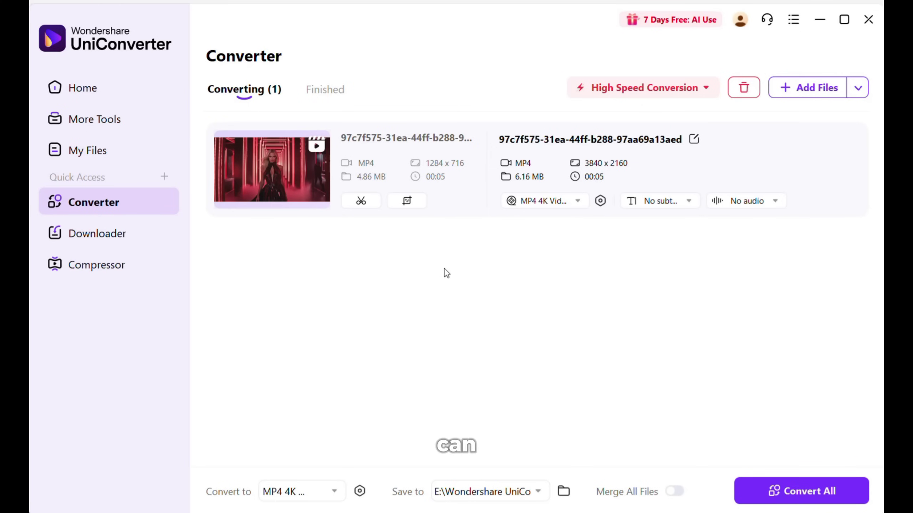
left_click(543, 201)
scroll(553, 317, "down", 5)
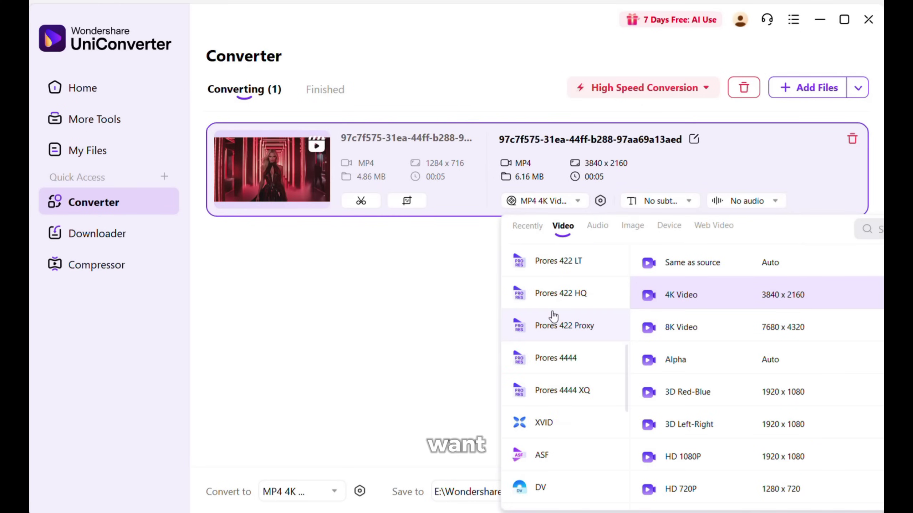
scroll(553, 316, "down", 8)
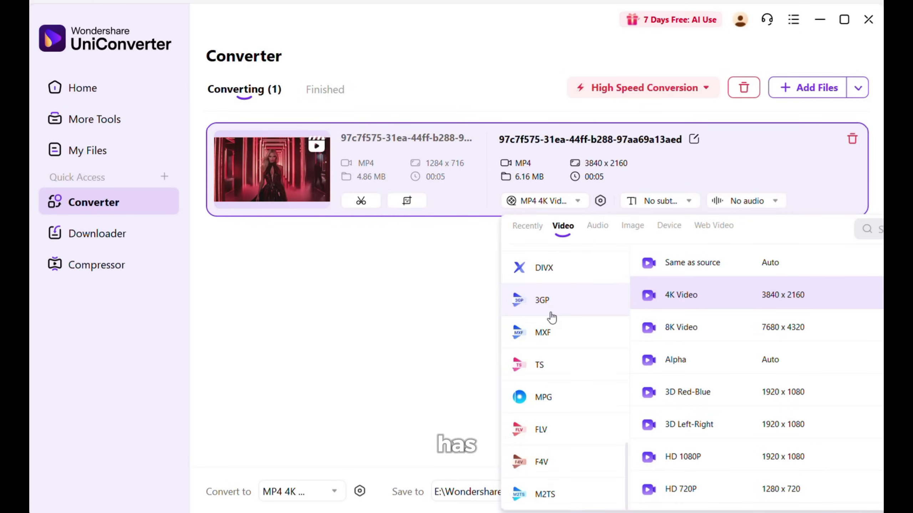
scroll(552, 317, "up", 12)
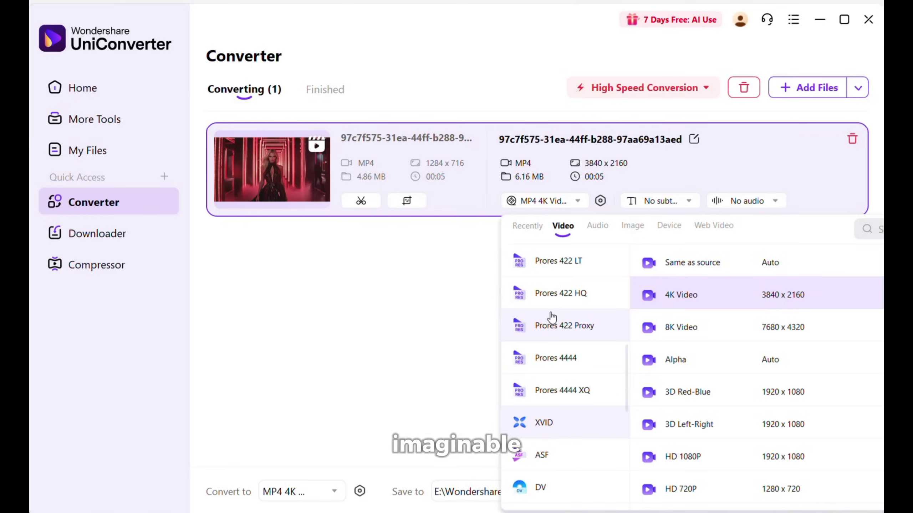
left_click(562, 366)
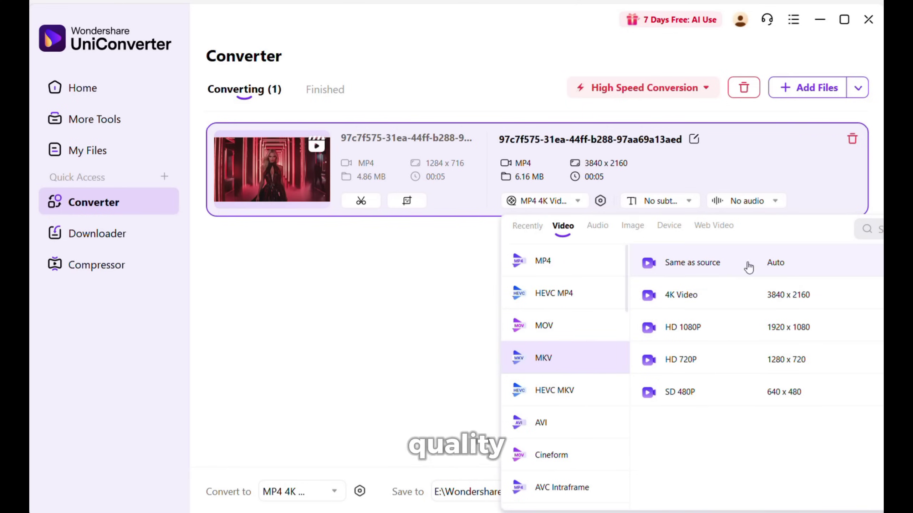
left_click(704, 332)
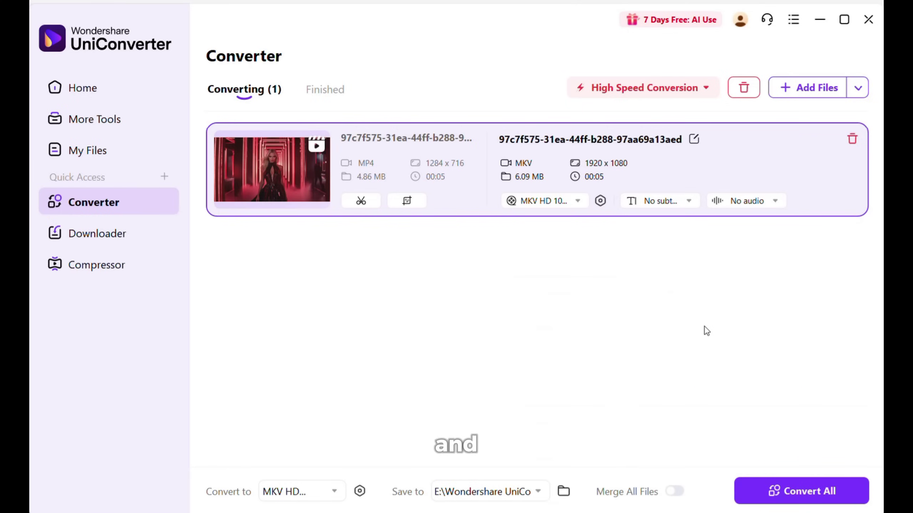
left_click(824, 171)
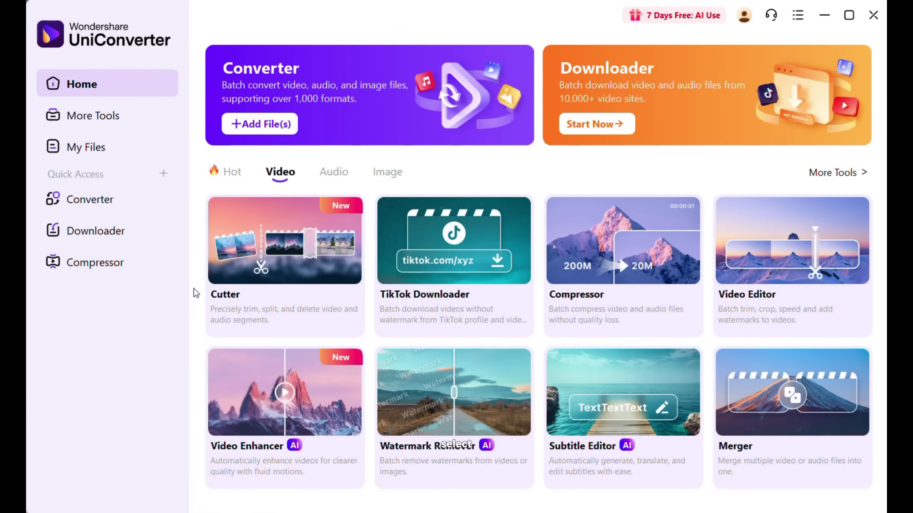
Step: Load the river sample, use the Quality AI model, mark the WealthWise watermark, and export
left_click(460, 383)
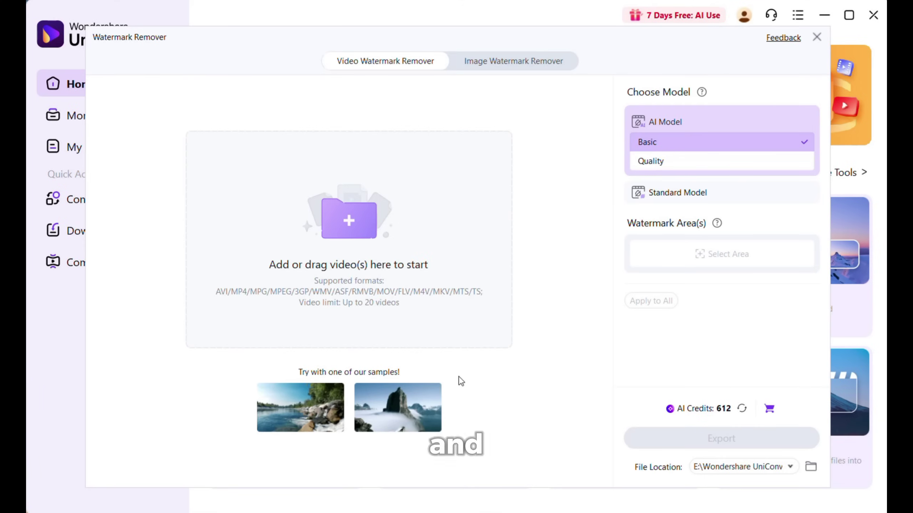
left_click(359, 218)
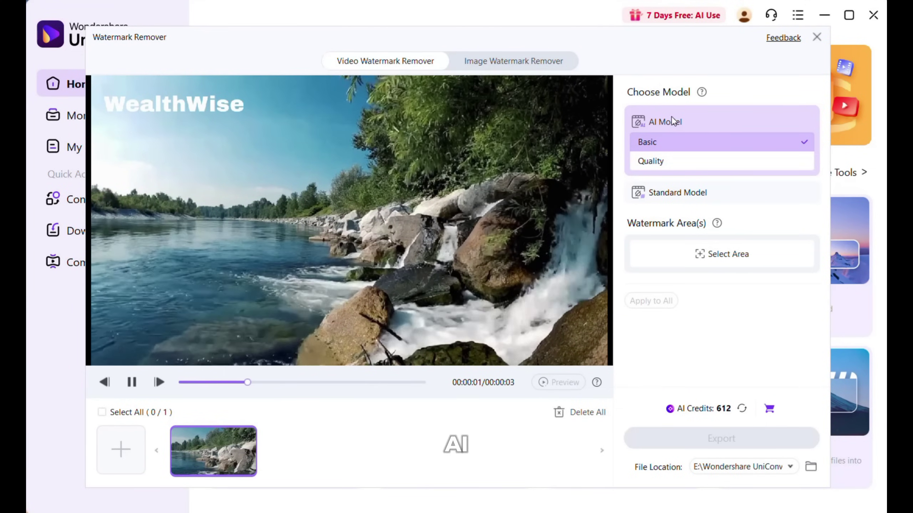
left_click(676, 162)
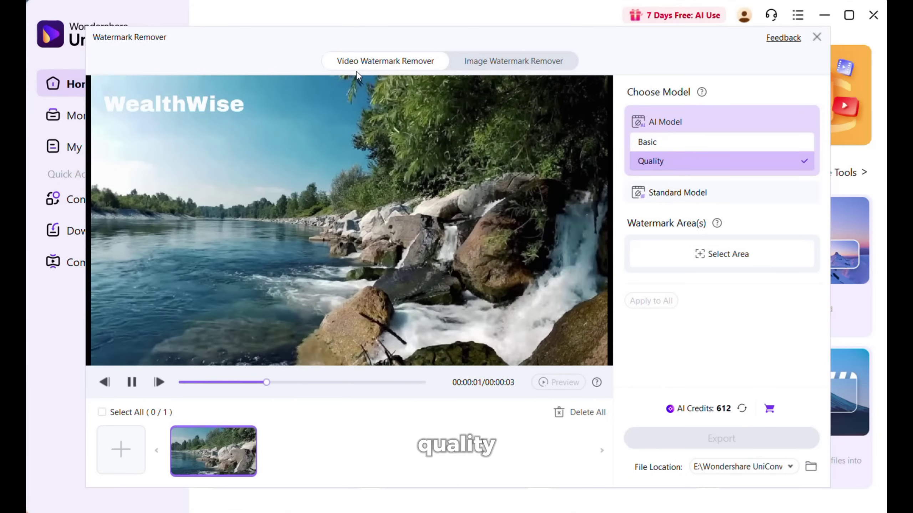
left_click_drag(262, 115, 96, 89)
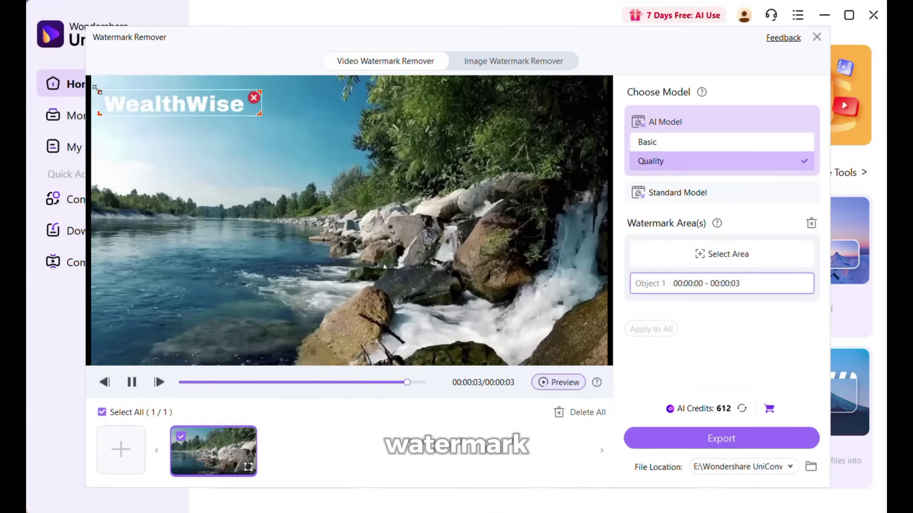
left_click(713, 440)
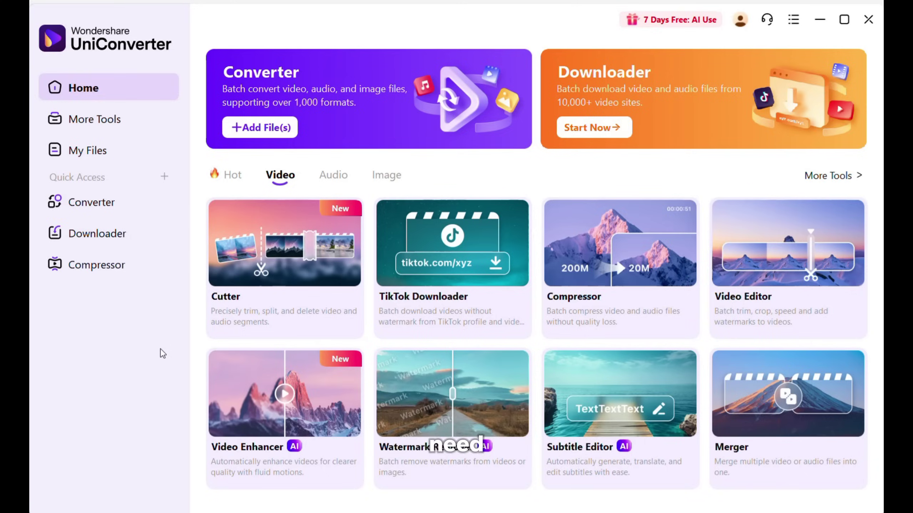
Step: Compress the 3.77 MB MP4 at 70% to about 2.64 MB in Compressor
left_click(130, 270)
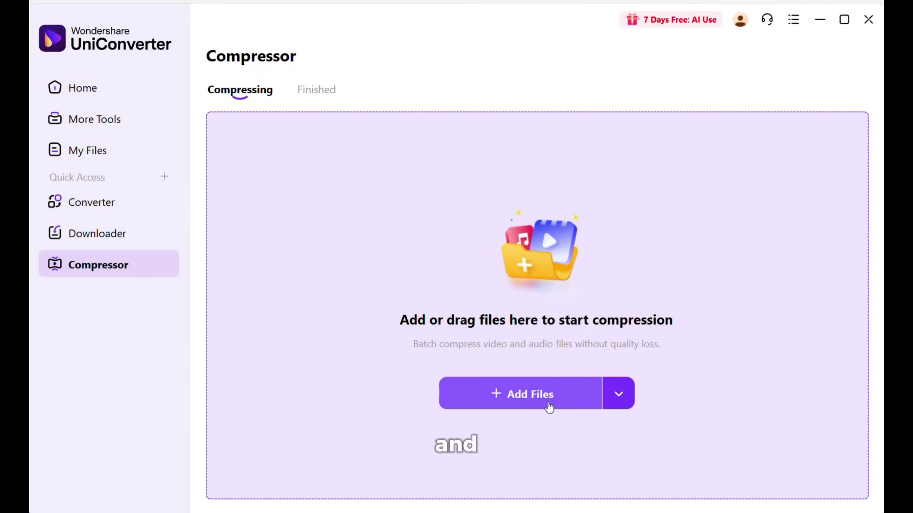
left_click(522, 395)
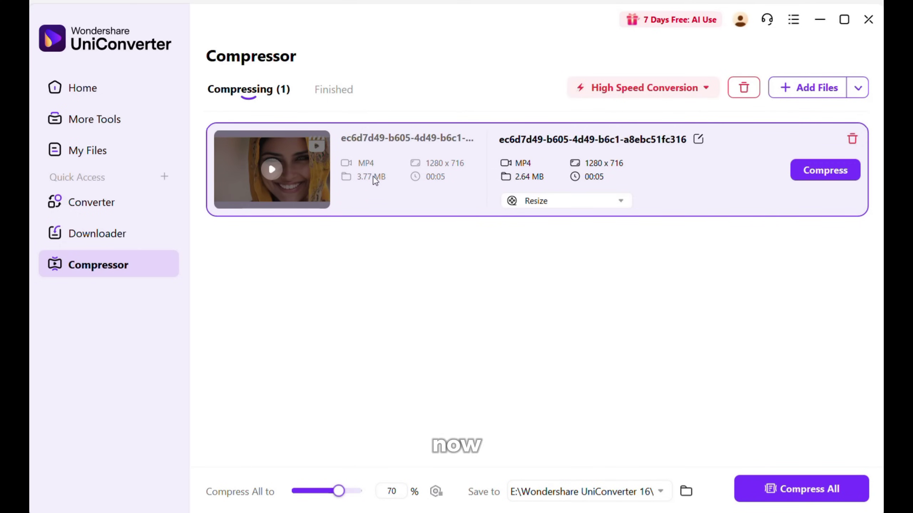
left_click(610, 205)
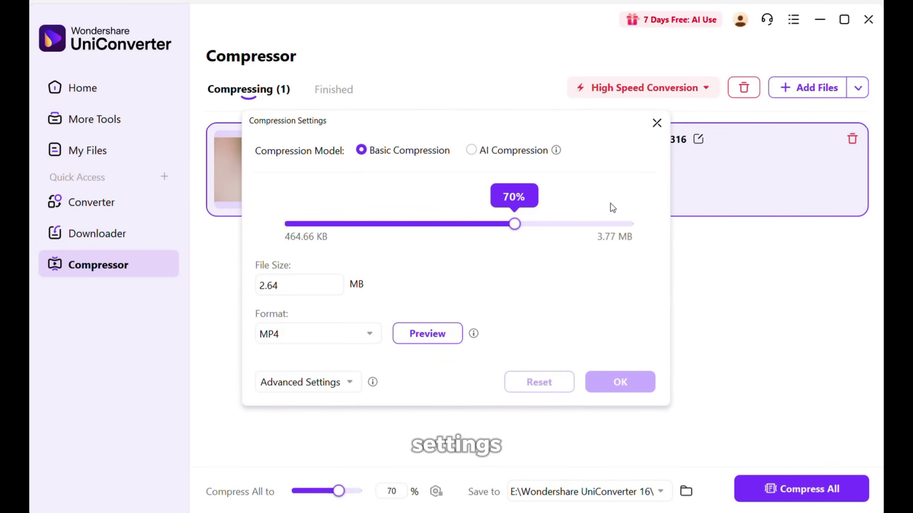
left_click(657, 124)
left_click(809, 176)
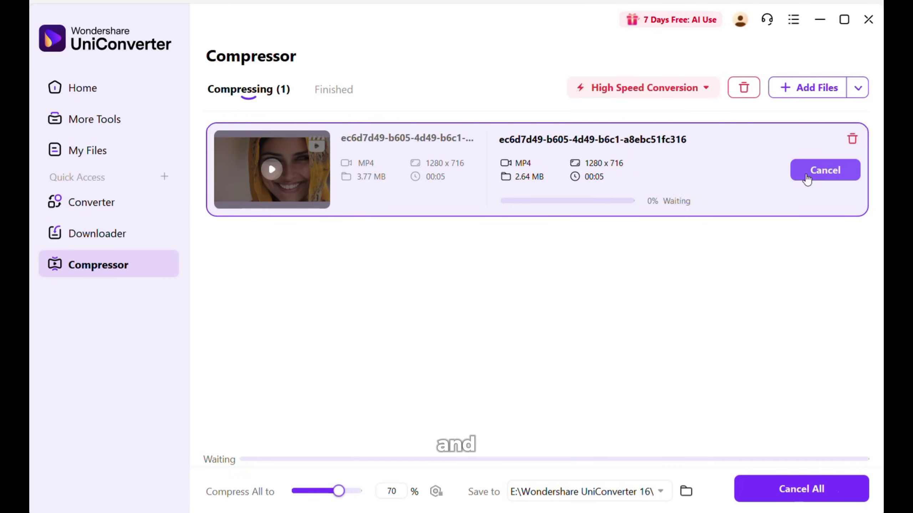